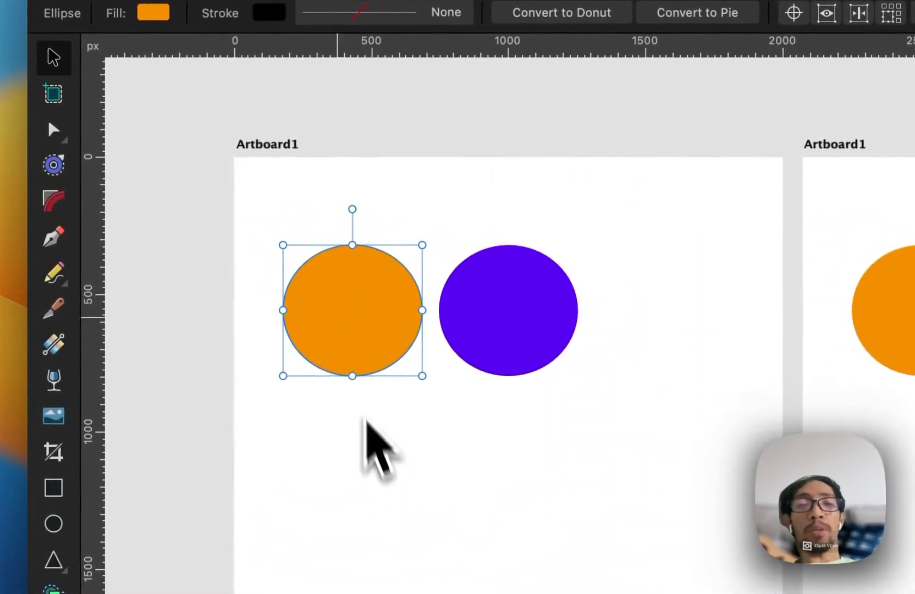
Move the orange circle on the first artboard slightly left, away from the purple one, and leave nothing selected.
mouse_move(343, 317)
left_mouse_down()
mouse_move(341, 327)
mouse_move(339, 306)
left_mouse_up()
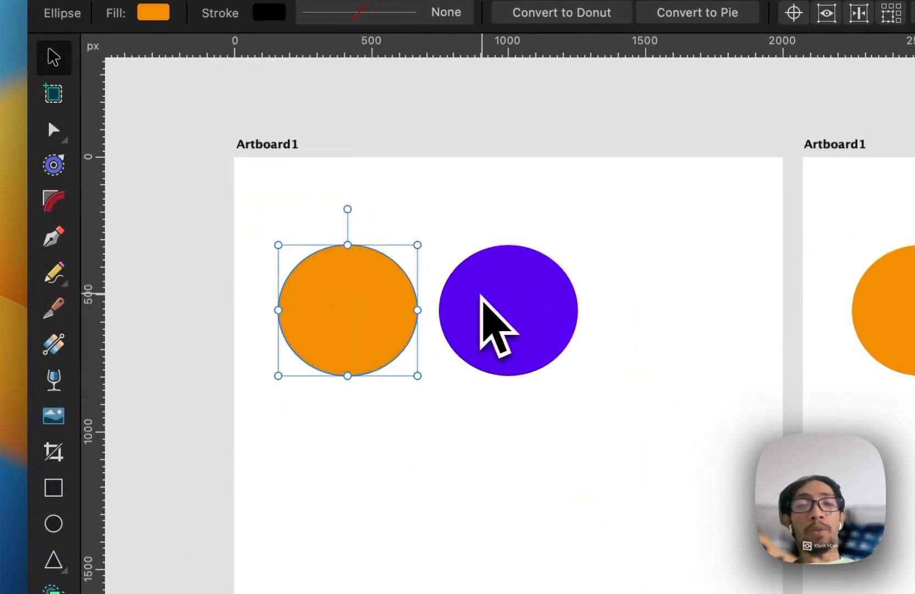
left_click(484, 303)
left_click_drag(496, 311, 503, 302)
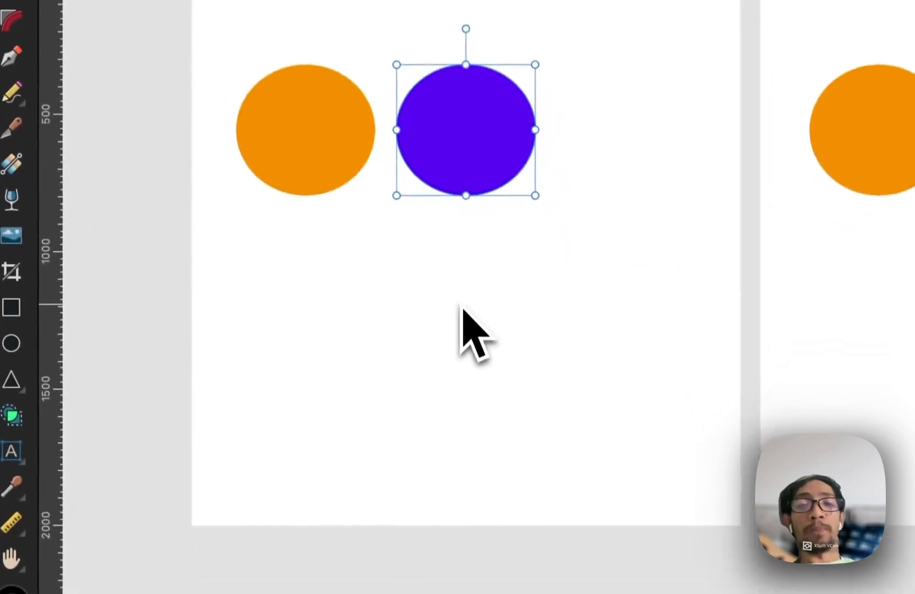
left_click(462, 309)
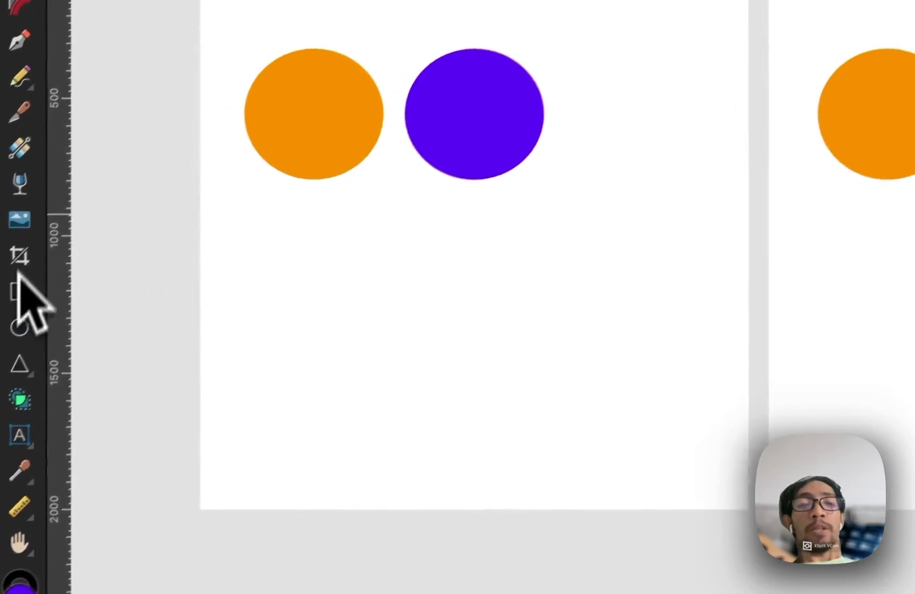
Draw a third circle beneath the orange and purple circles on the first artboard and fill it with magenta.
left_click(10, 335)
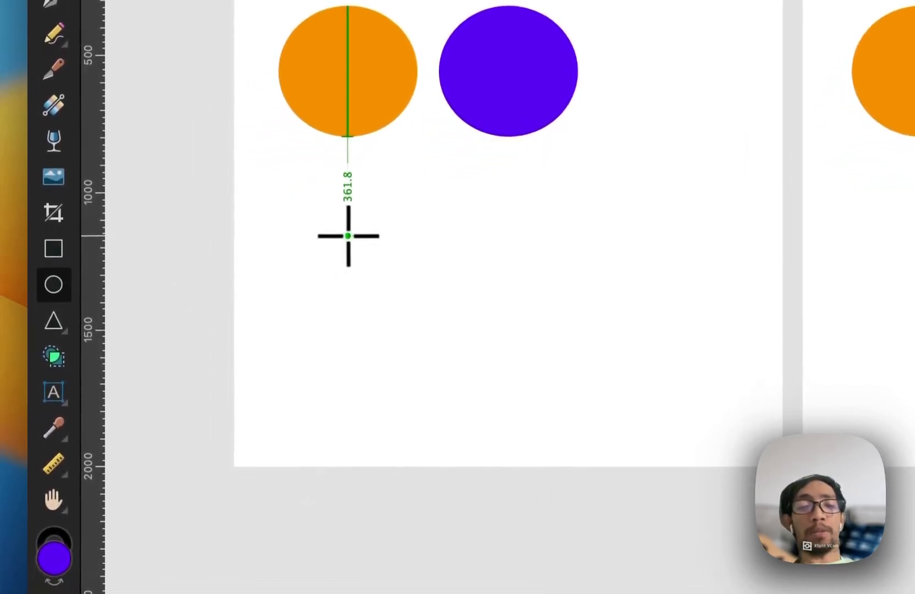
left_click_drag(348, 252, 556, 359)
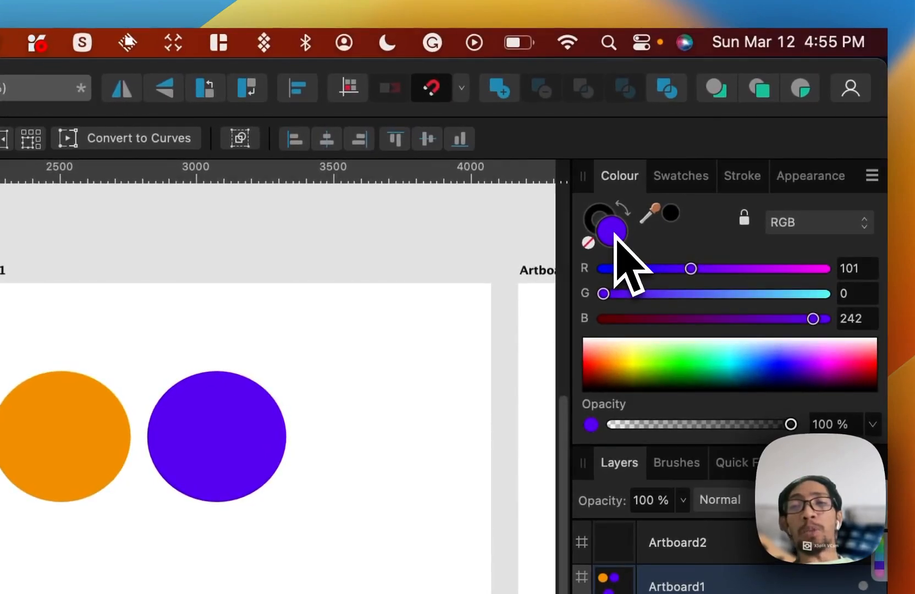
double_click(615, 234)
left_click(544, 511)
left_click_drag(686, 310, 680, 342)
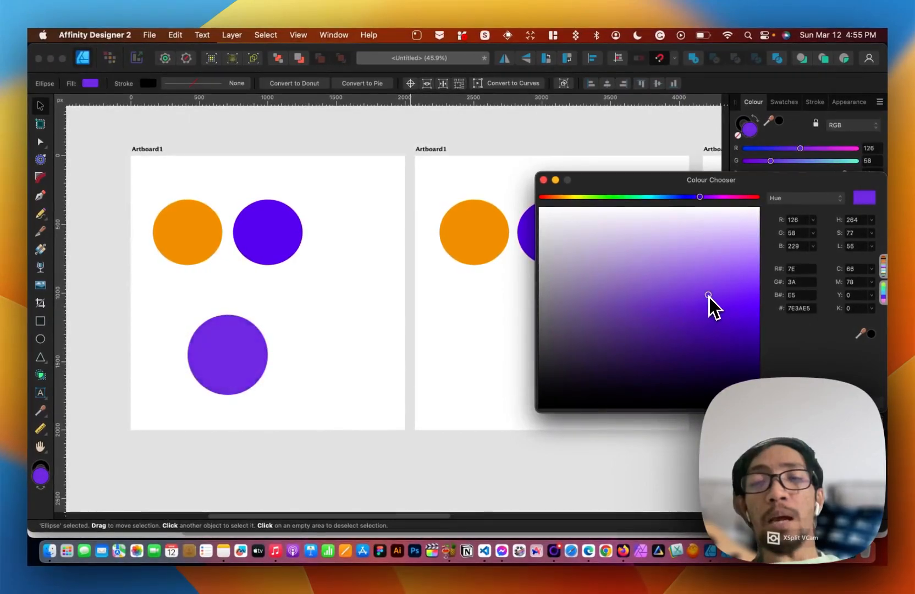
left_click_drag(707, 296, 688, 306)
left_click(567, 198)
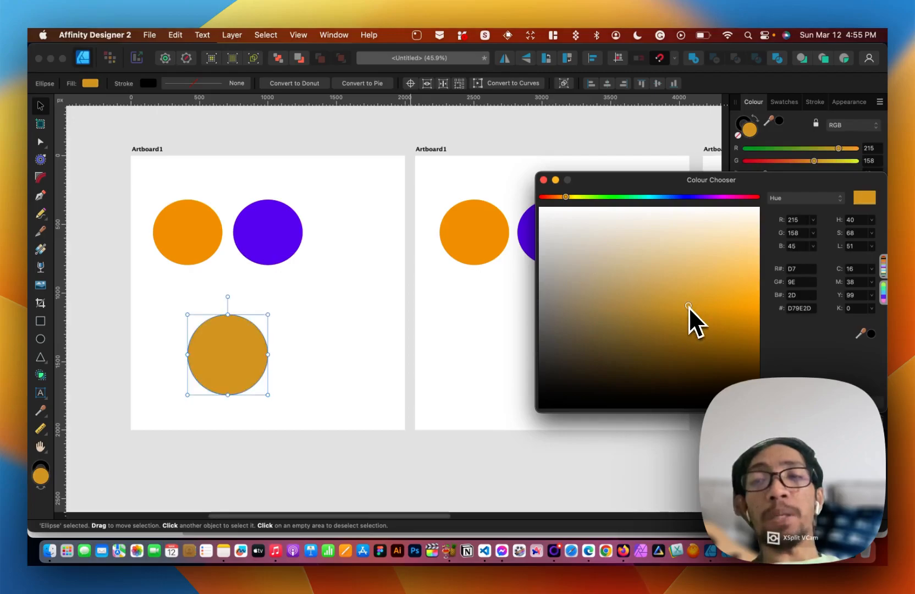
left_click(724, 197)
left_click_drag(735, 281, 718, 298)
left_click(861, 403)
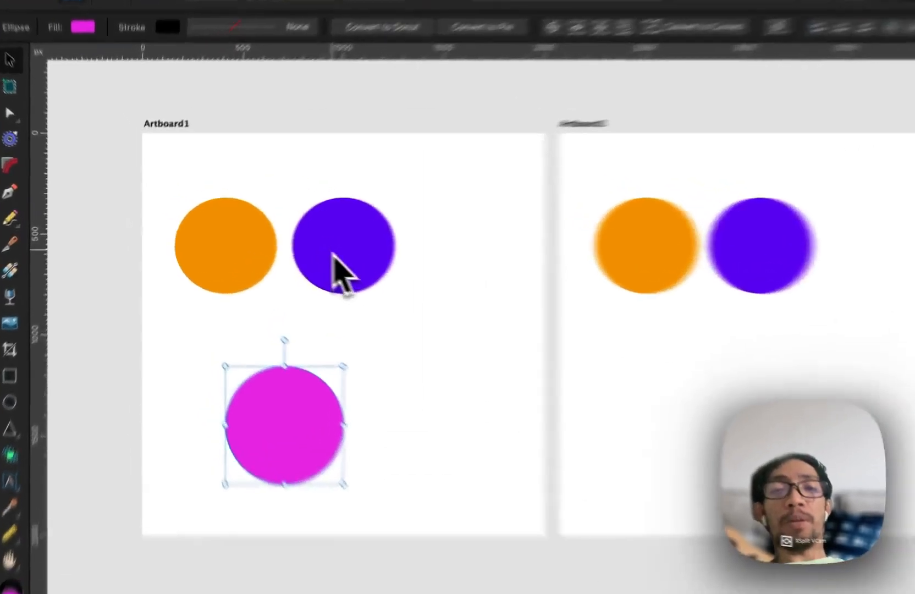
Enlarge the first artboard's purple circle to about twice its size and move it slightly up and right.
left_click(265, 243)
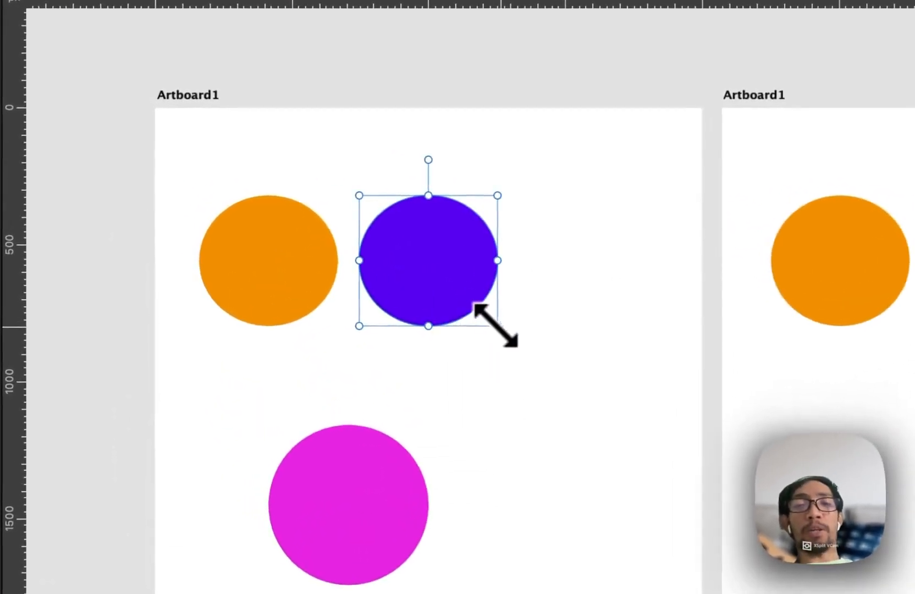
left_click_drag(302, 265, 330, 280)
left_click_drag(519, 334, 642, 469)
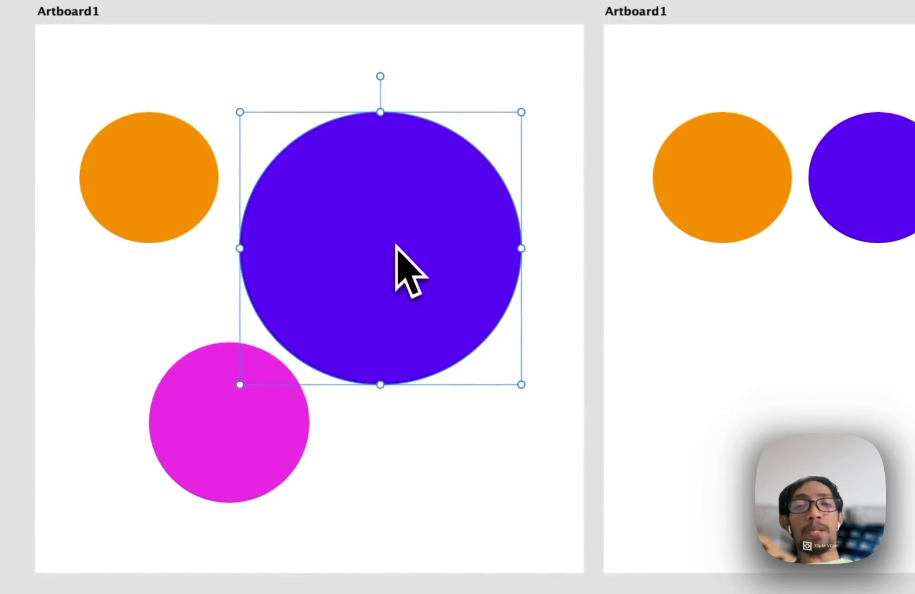
left_click_drag(396, 245, 413, 210)
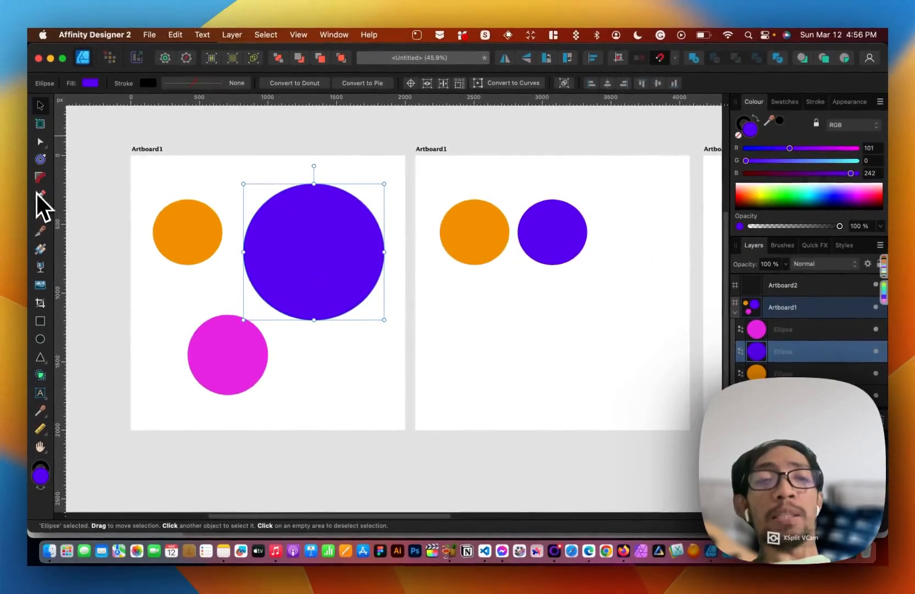
Apply a linear gradient fill across the large purple circle, from its upper-left edge to its lower-right edge.
left_click(42, 250)
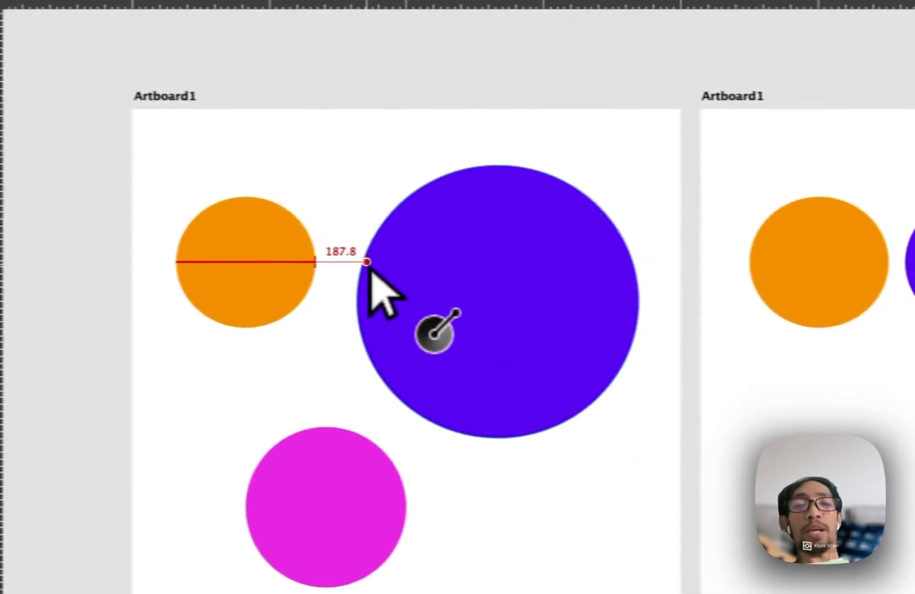
left_click_drag(368, 261, 579, 327)
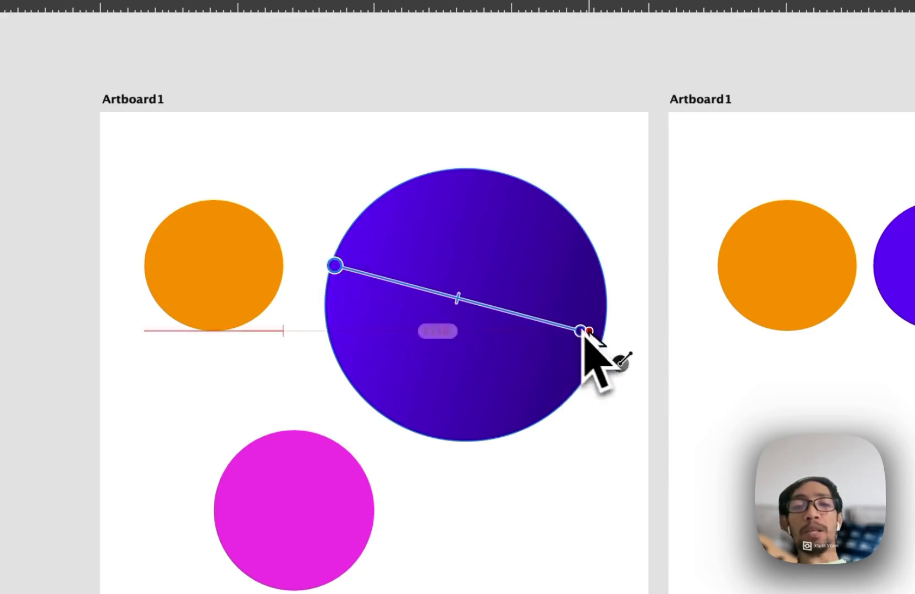
left_click_drag(585, 332, 599, 346)
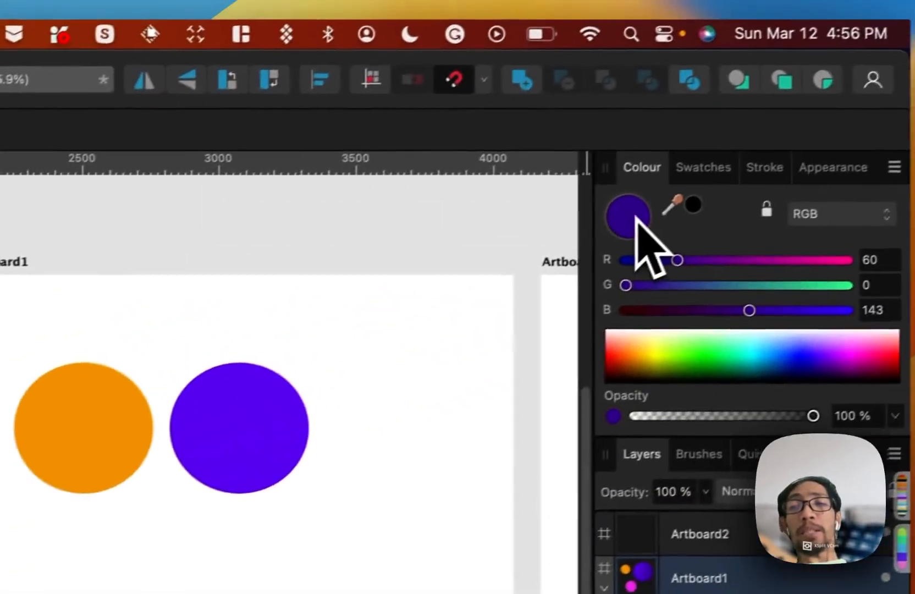
Set the gradient's end stop on the large circle to pink, #F84BEC.
double_click(615, 223)
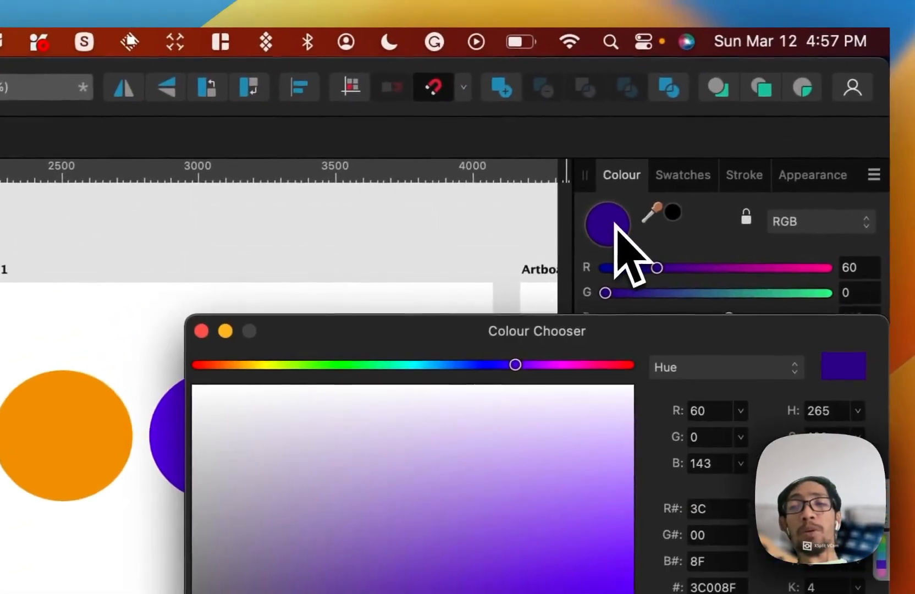
left_click(565, 365)
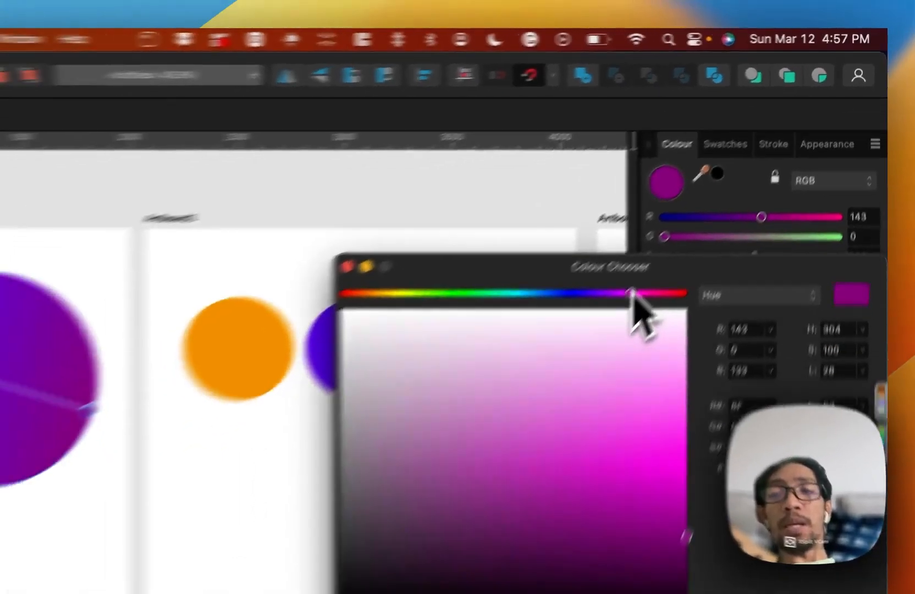
left_click_drag(634, 428, 657, 440)
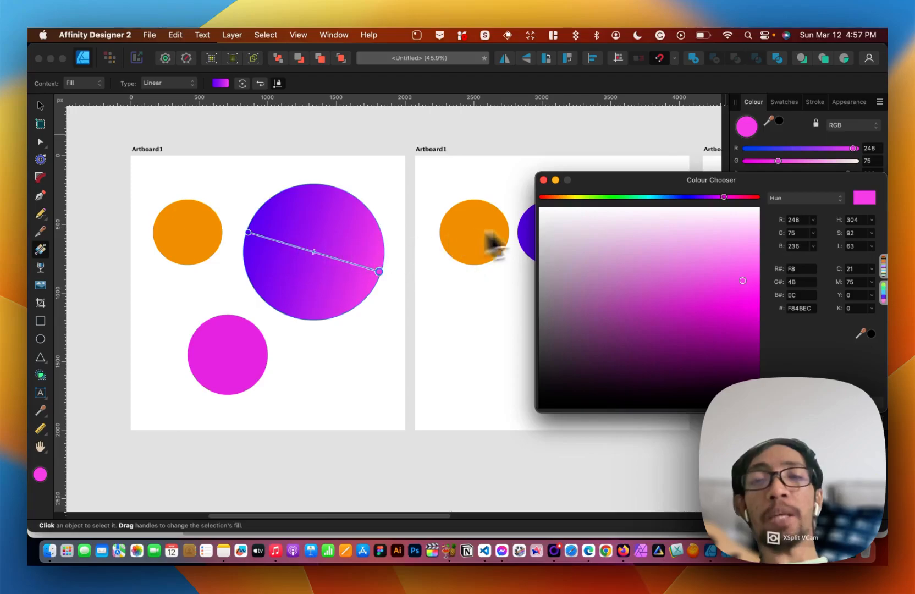
left_click(544, 181)
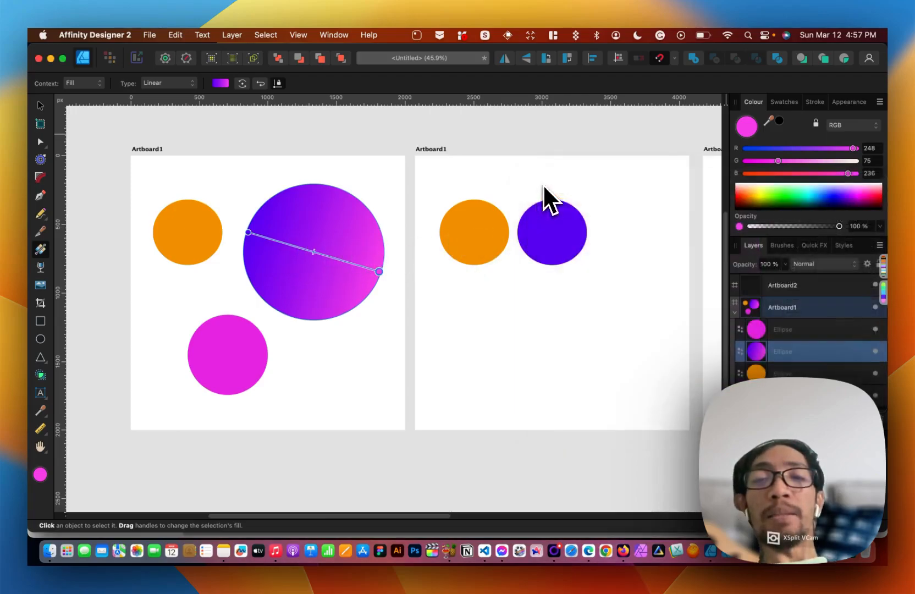
Angle the large circle's gradient from lower left to upper right and shift its midpoint towards the pink end.
left_click_drag(380, 270, 391, 198)
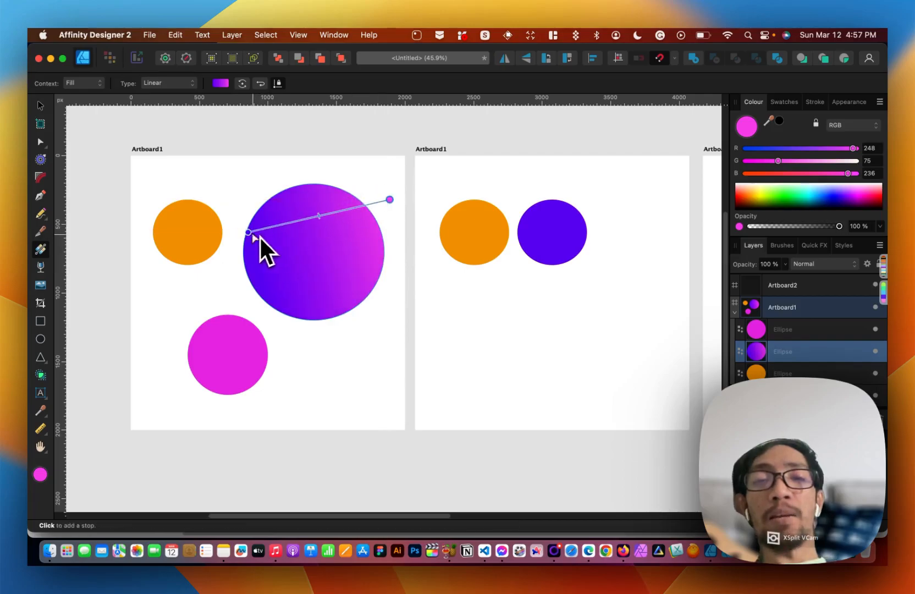
left_click_drag(248, 232, 268, 283)
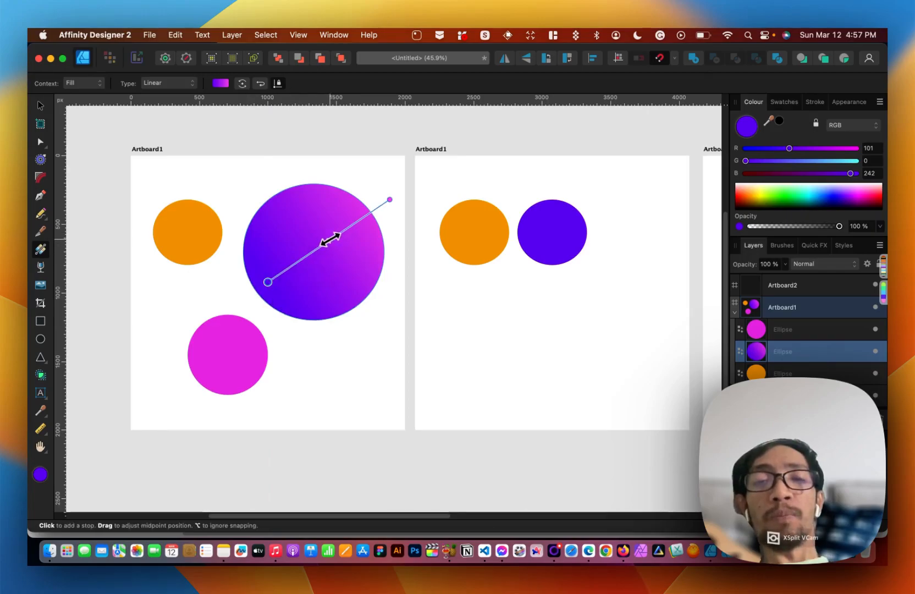
mouse_move(333, 238)
left_mouse_down()
mouse_move(341, 233)
mouse_move(292, 241)
mouse_move(333, 222)
left_mouse_up()
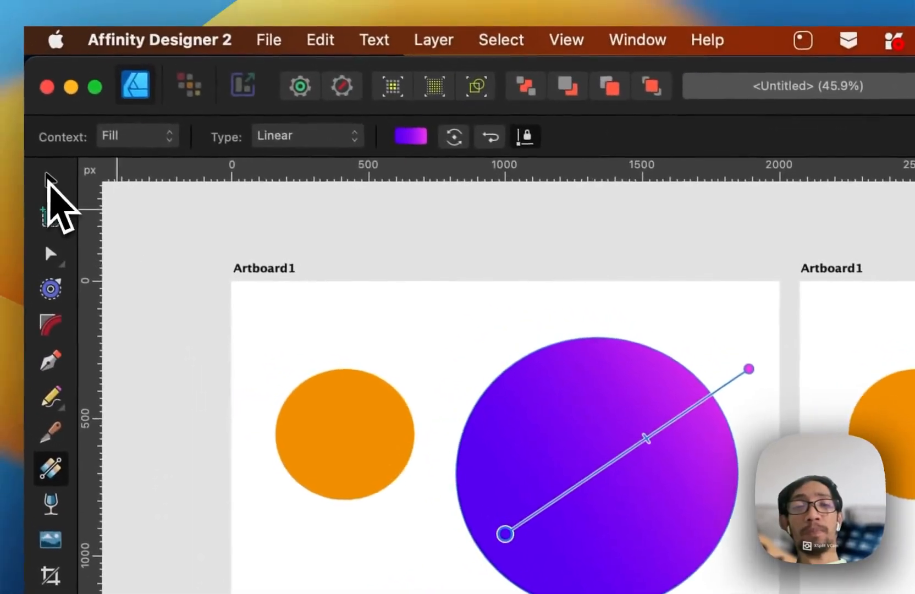
left_click(48, 179)
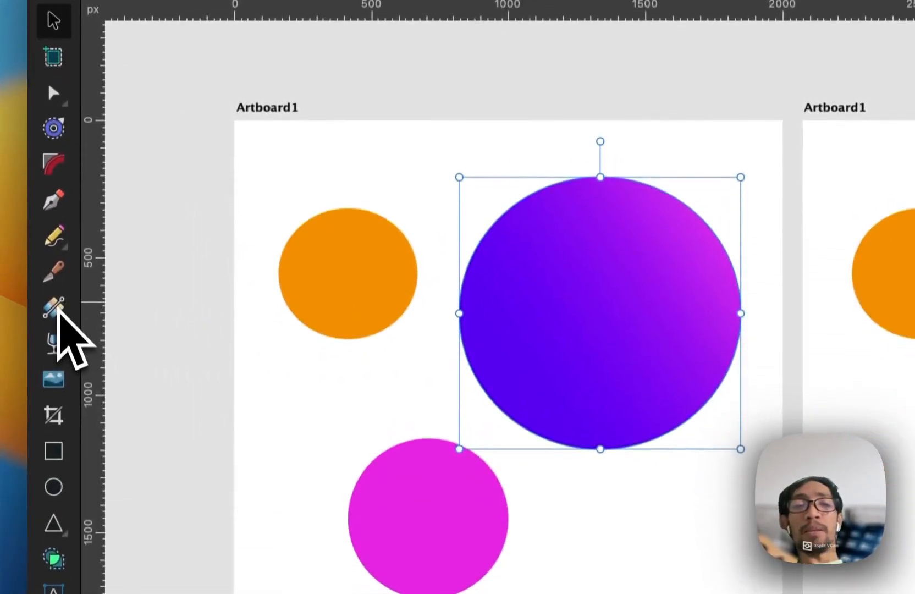
Add a stop at the middle of the large circle's gradient and colour it yellow, #E7D747.
left_click(55, 374)
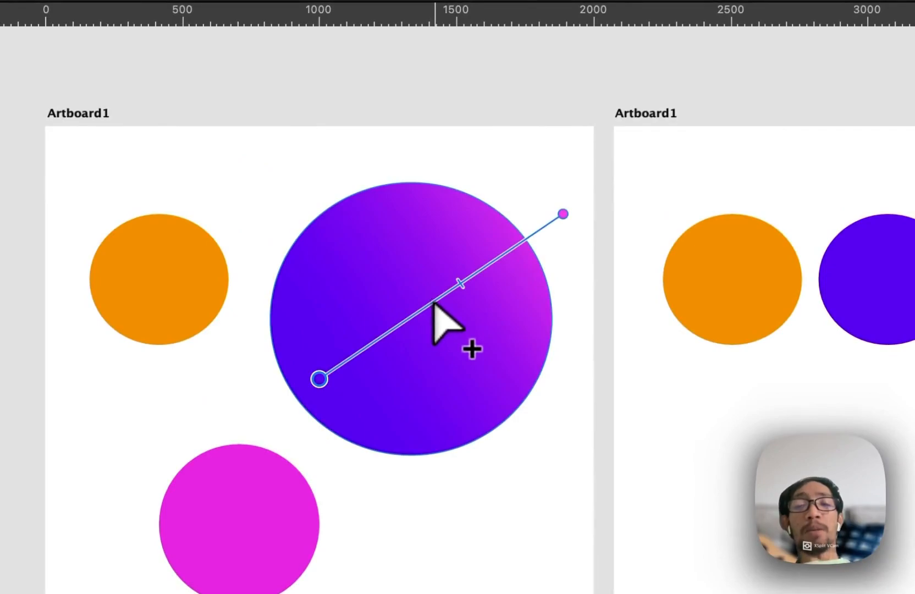
left_click(433, 302)
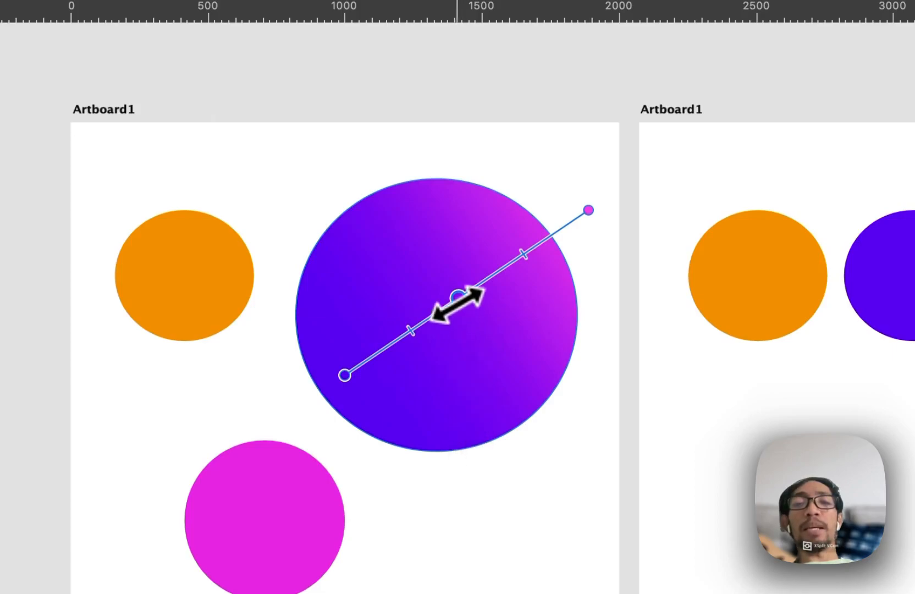
left_click_drag(458, 302, 476, 290)
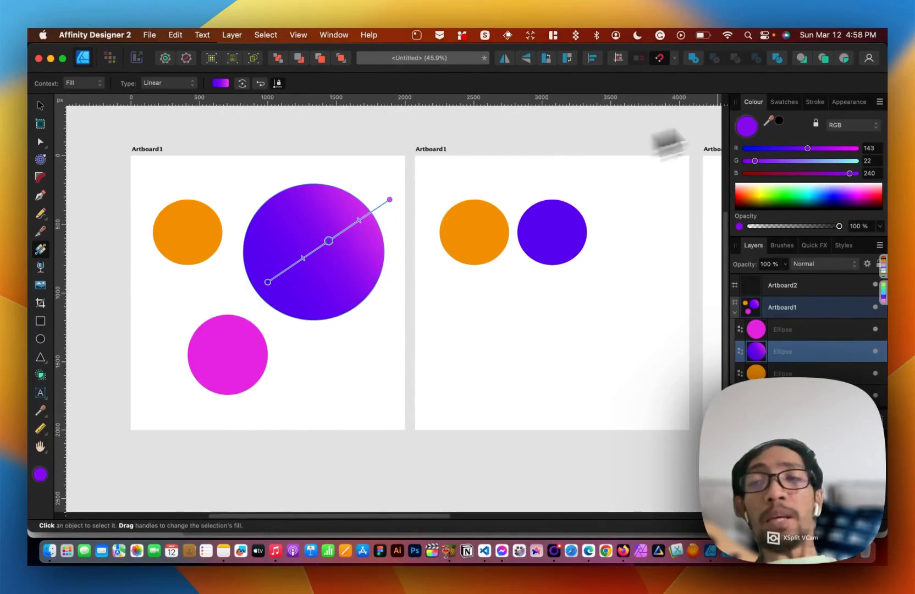
left_click(747, 125)
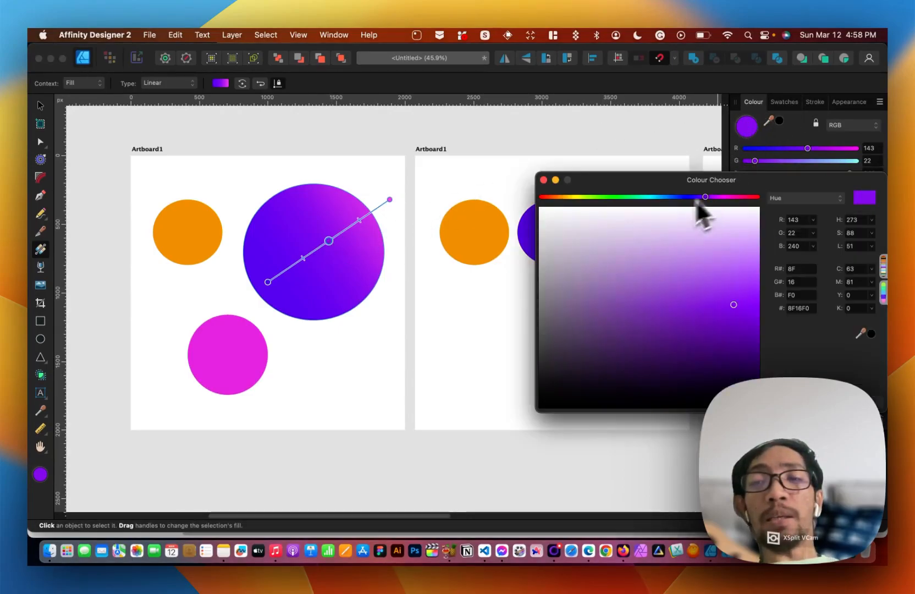
left_click(575, 196)
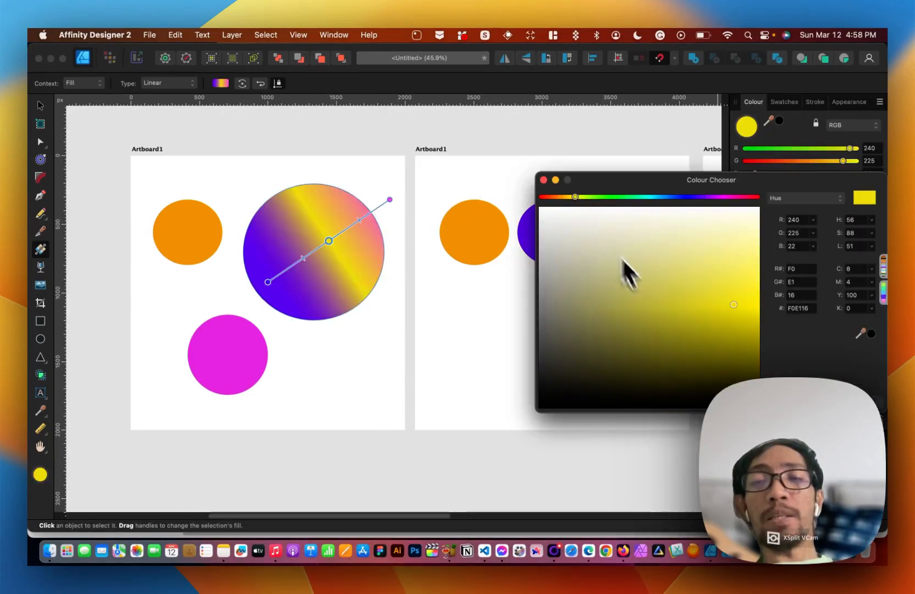
left_click_drag(675, 305, 710, 290)
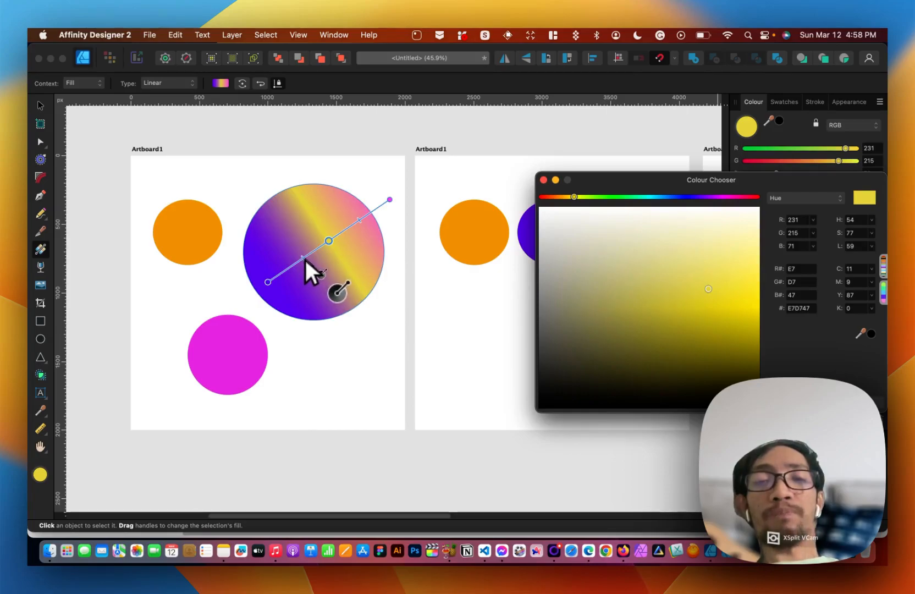
Pull both gradient ends inward on the large circle and shift the two midpoints outward to widen the yellow band.
left_click_drag(304, 257, 291, 263)
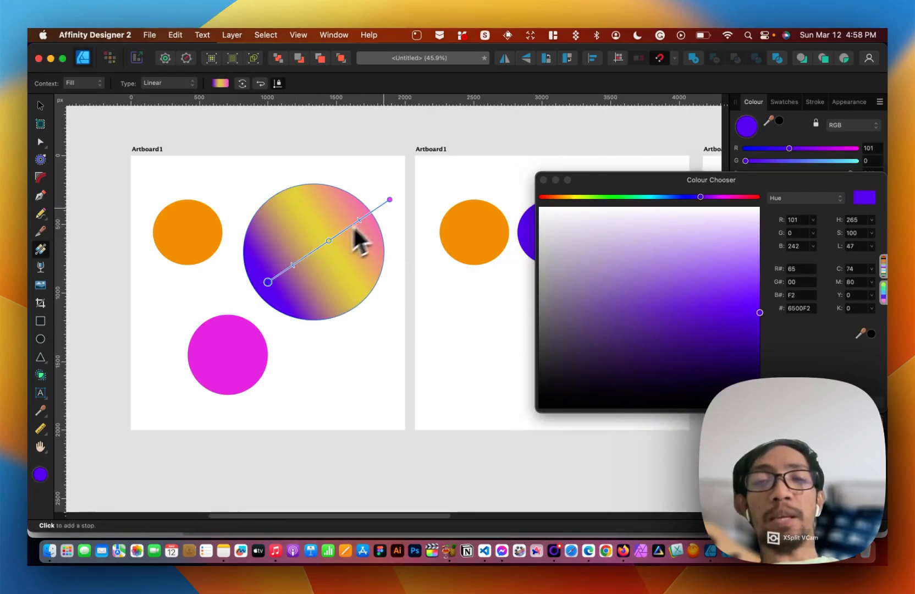
left_click_drag(391, 203, 374, 208)
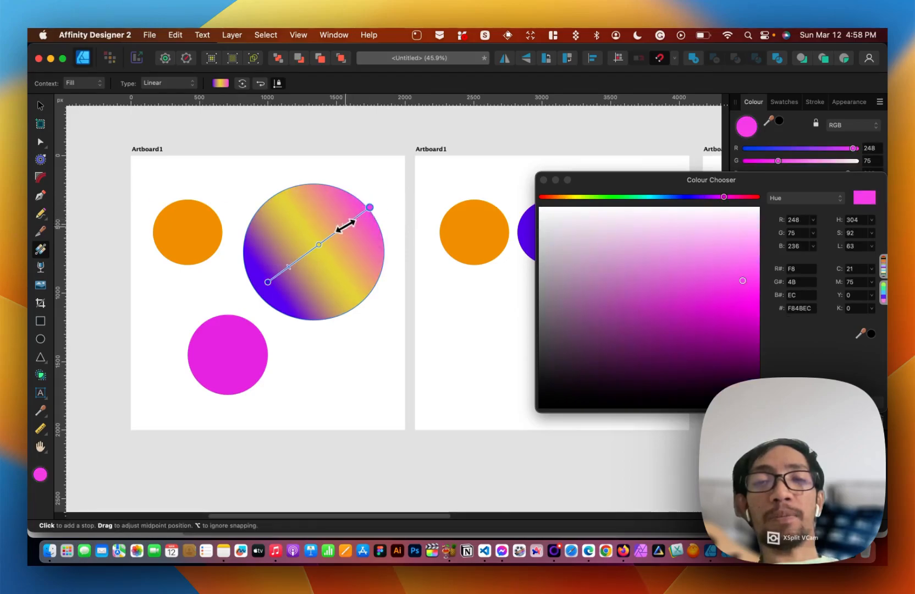
left_click(352, 222)
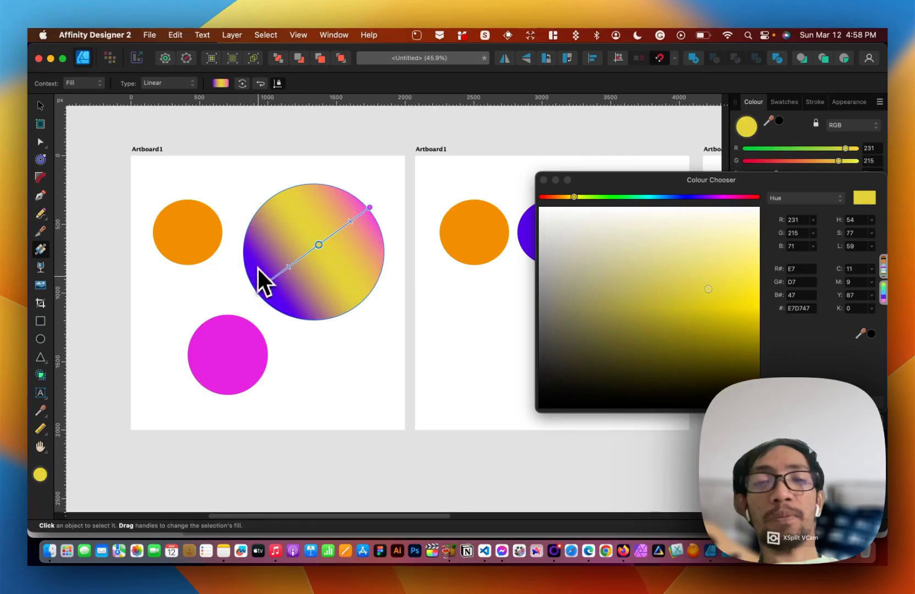
left_click_drag(268, 280, 273, 283)
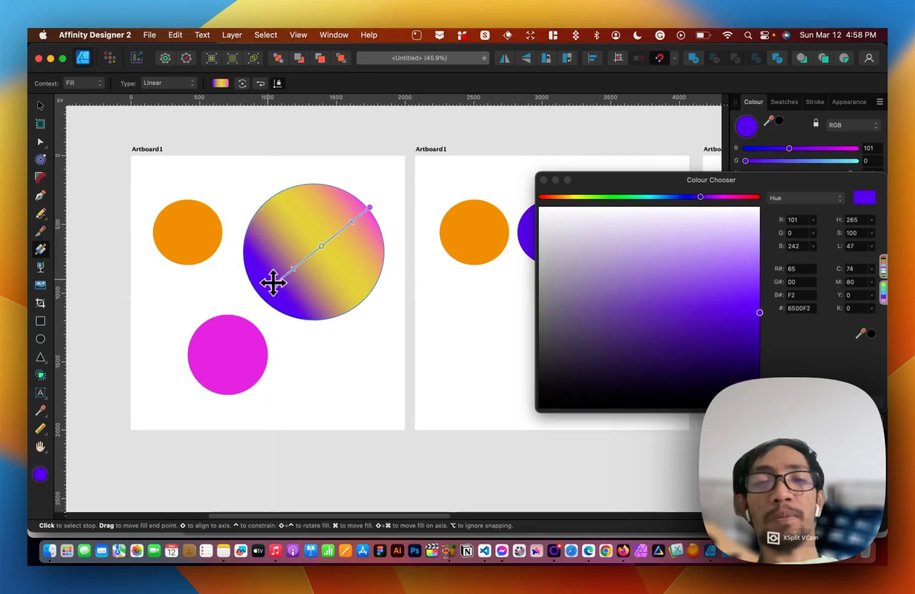
left_click(543, 179)
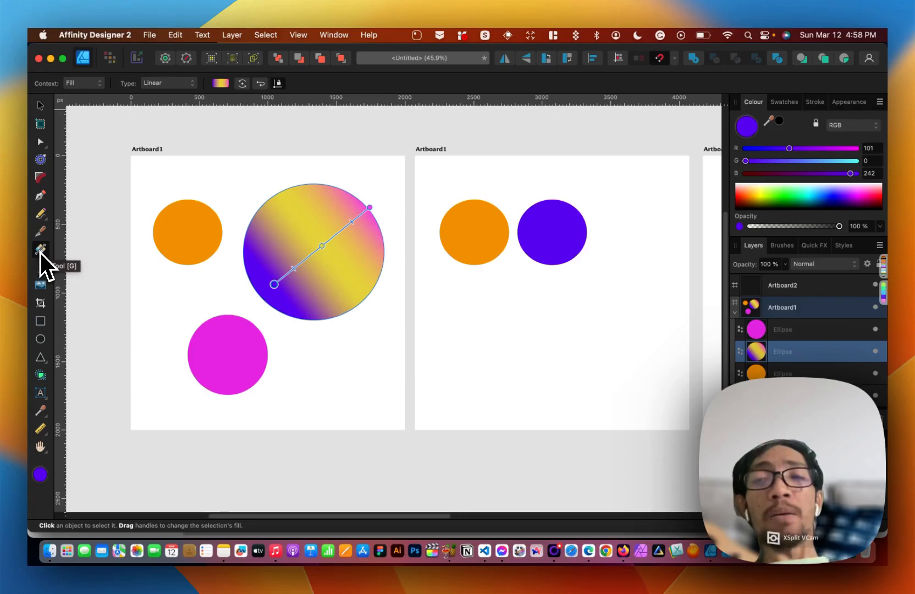
Edit the large circle's linear gradient to narrow the yellow band, moving both midpoints towards the yellow stop, the pink-side one to 42%.
left_click(369, 208)
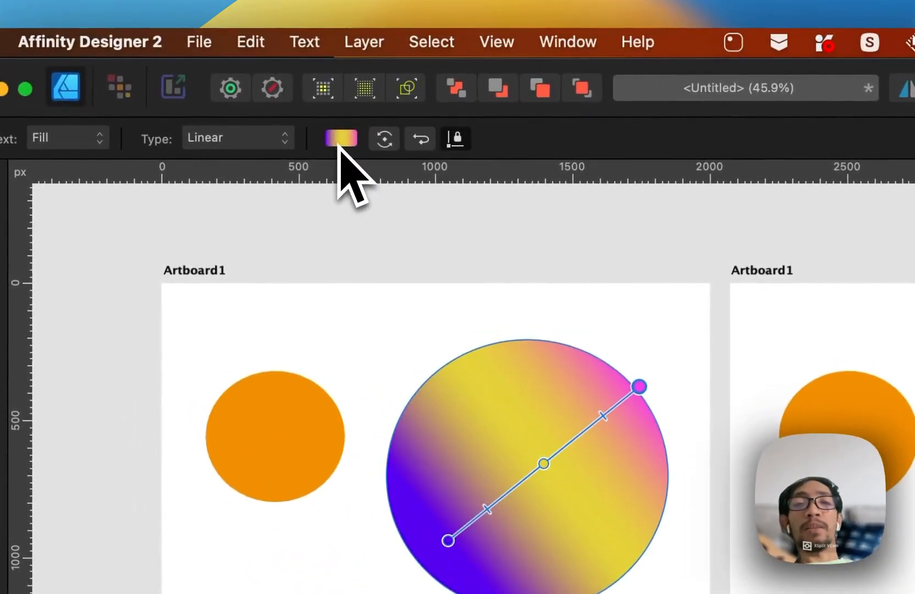
left_click(340, 139)
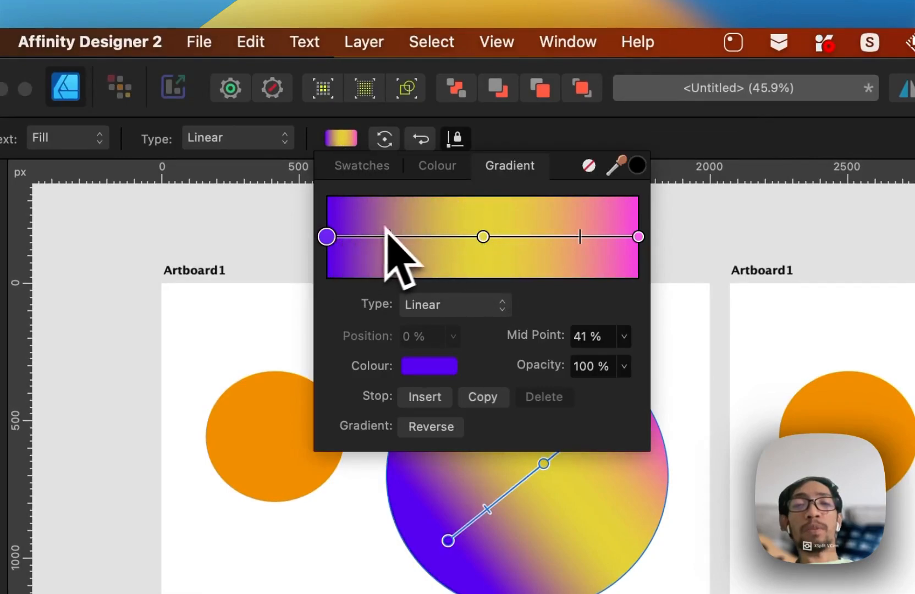
mouse_move(393, 241)
left_mouse_down()
mouse_move(425, 245)
mouse_move(410, 236)
left_mouse_up()
left_click_drag(581, 237, 549, 235)
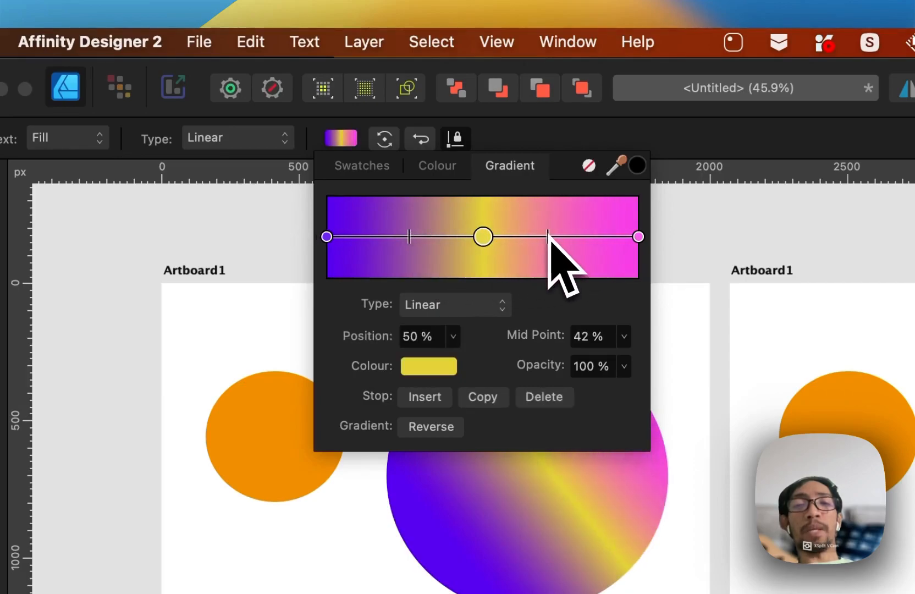
Try the Elliptical, Radial and Conical gradient types on the large circle, then return the type to Linear.
left_click(468, 309)
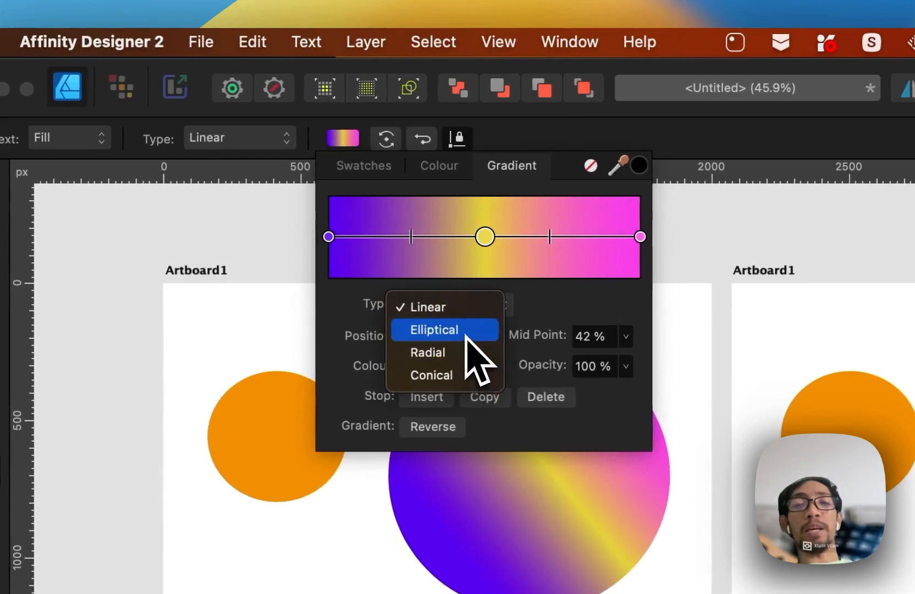
left_click(466, 334)
left_click(450, 304)
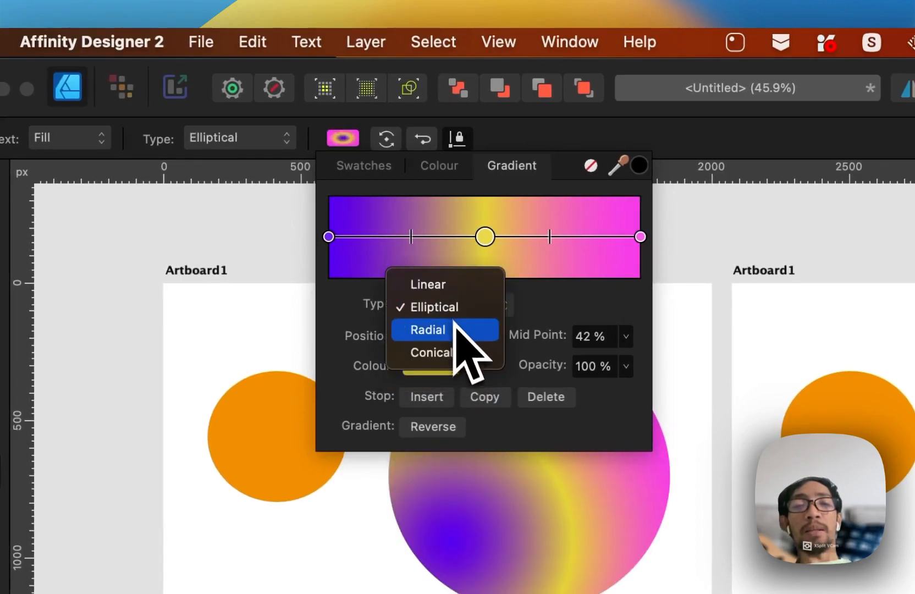
left_click(456, 330)
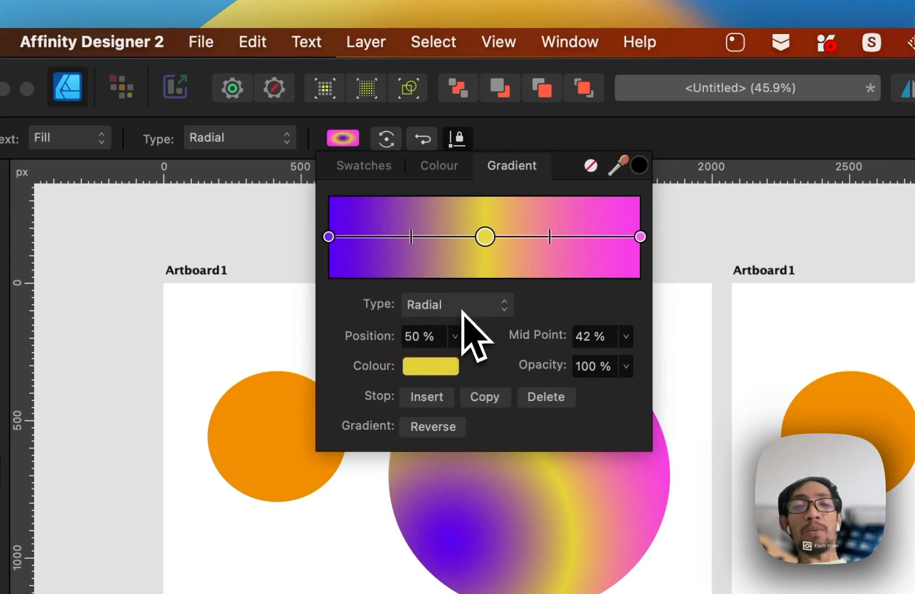
left_click(465, 312)
left_click(465, 326)
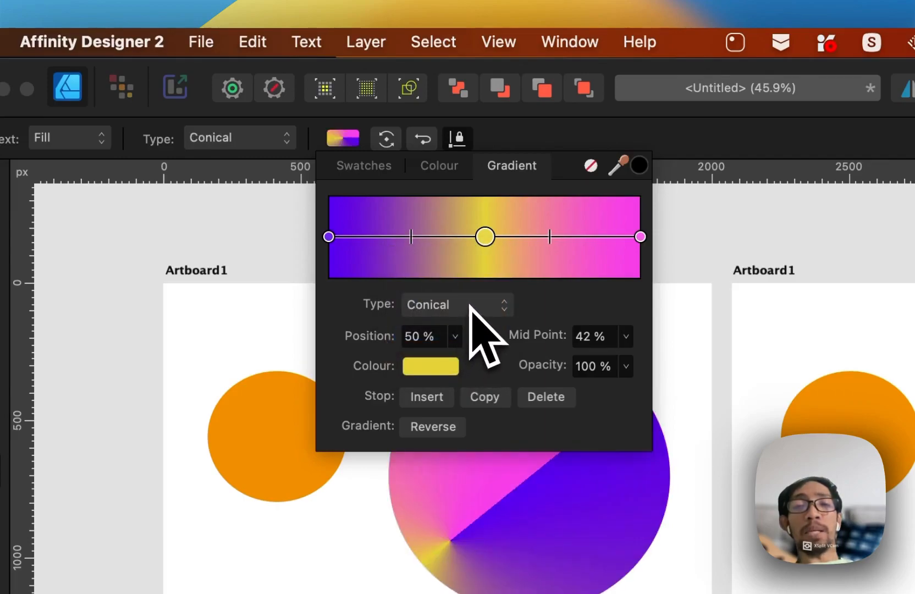
left_click(471, 307)
left_click(457, 242)
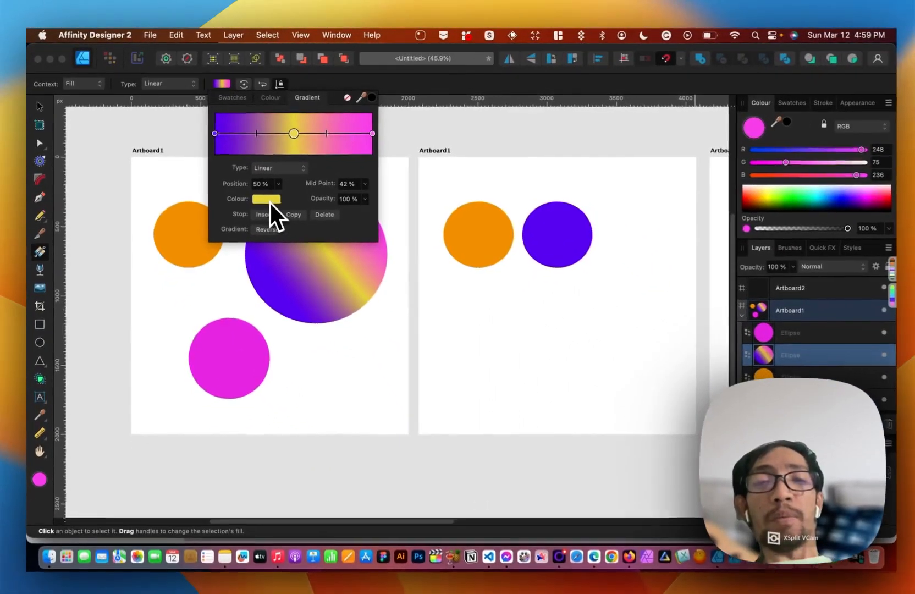
View the yellow stop's colour wheel and midpoint setting, then close the gradient editor and switch to the Move tool.
left_click(270, 199)
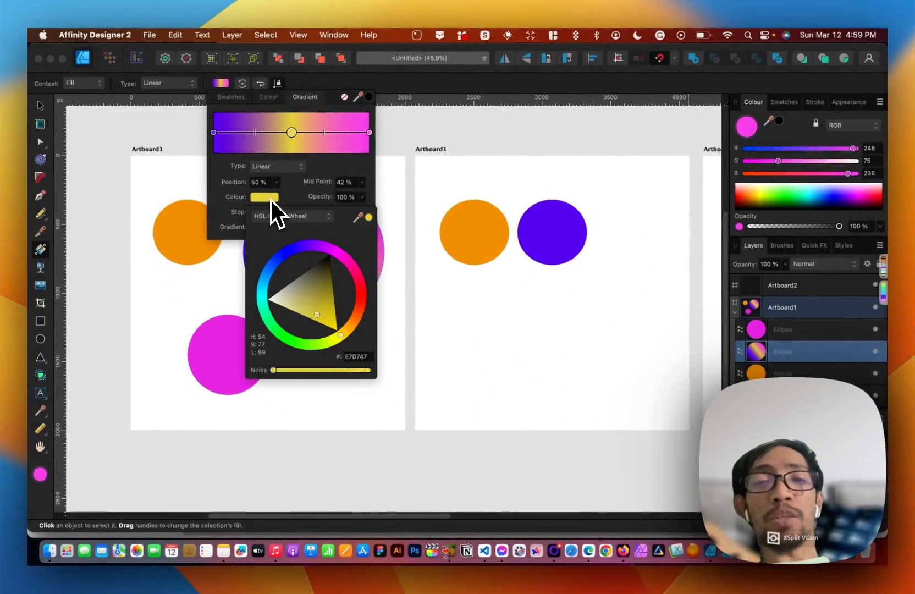
left_click(298, 184)
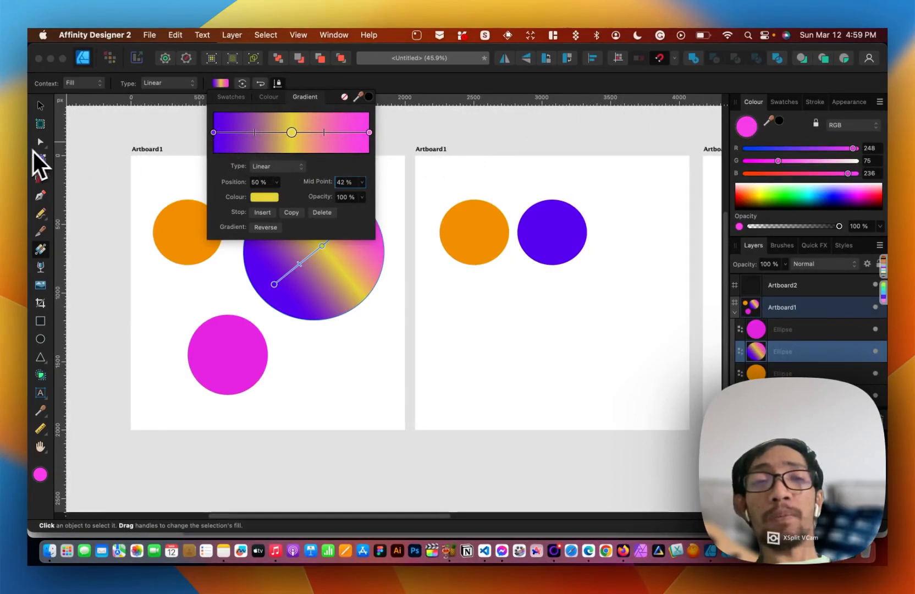
left_click(40, 107)
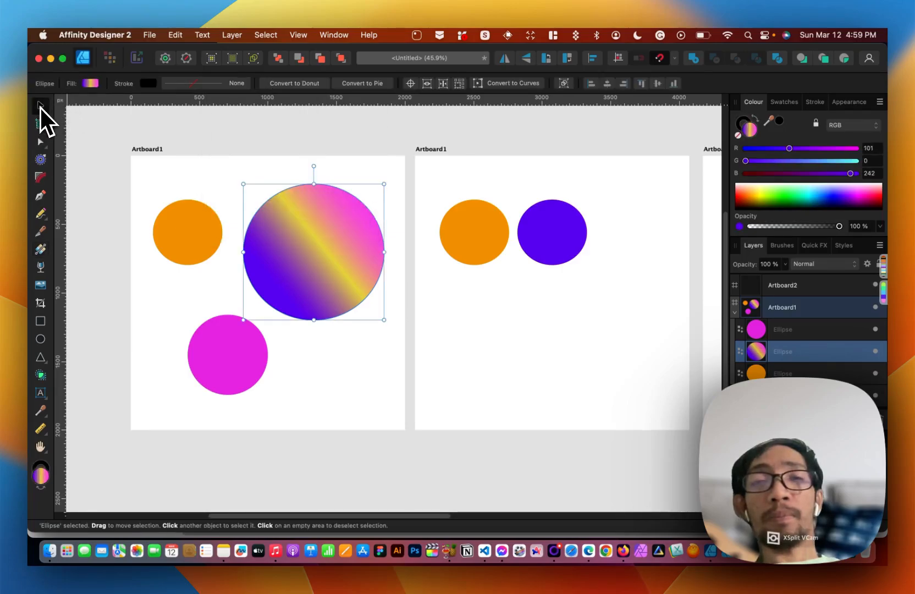